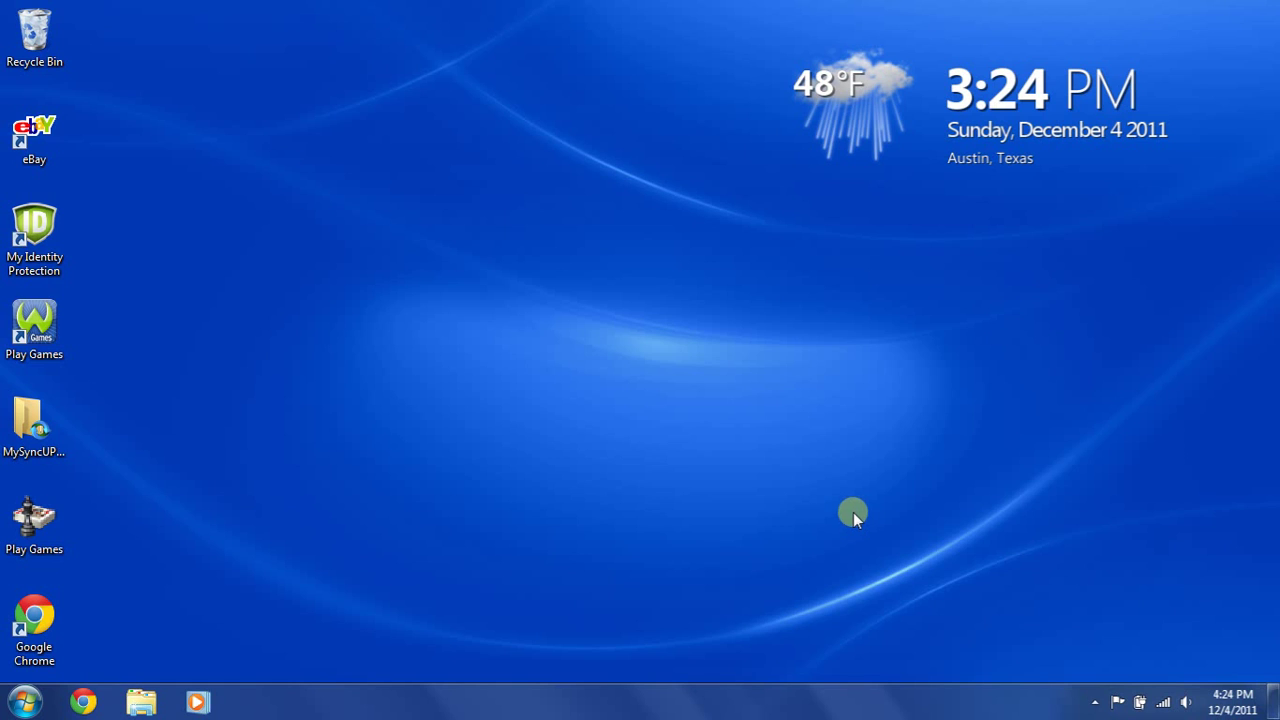
- Open the list of installed programs in Control Panel and widen the window to show the size and version details
left_click(30, 700)
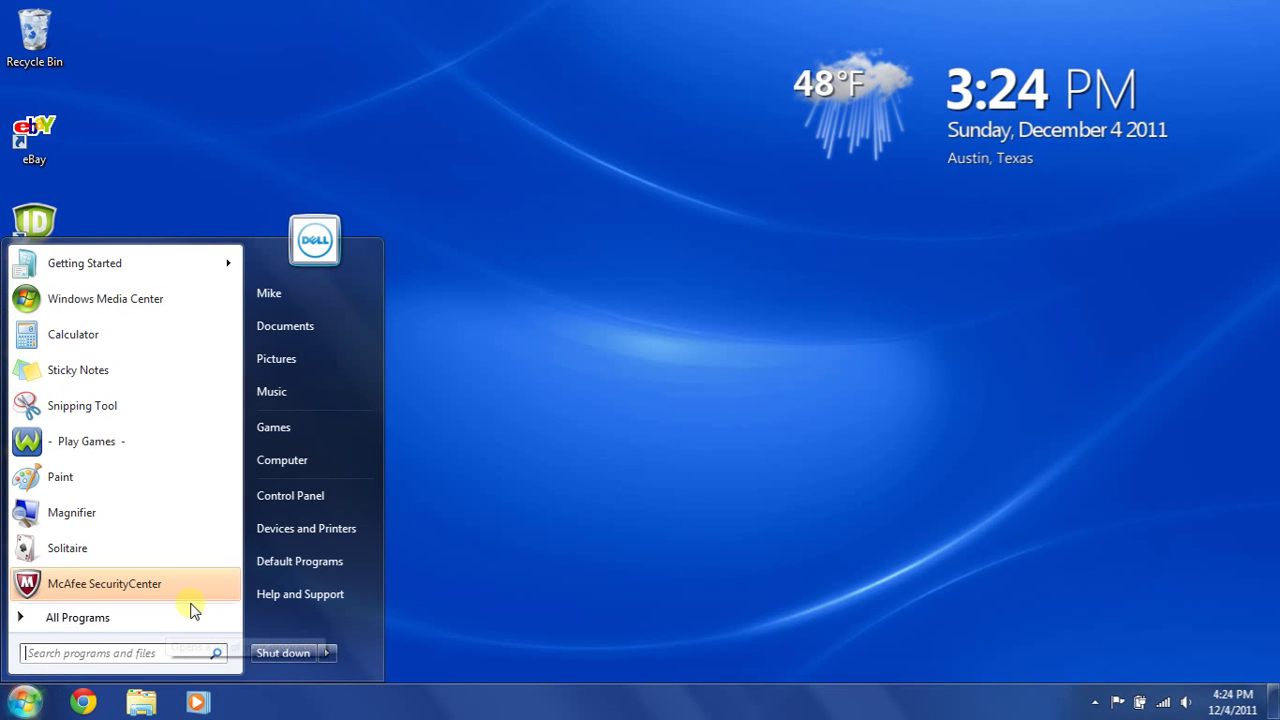
left_click(326, 505)
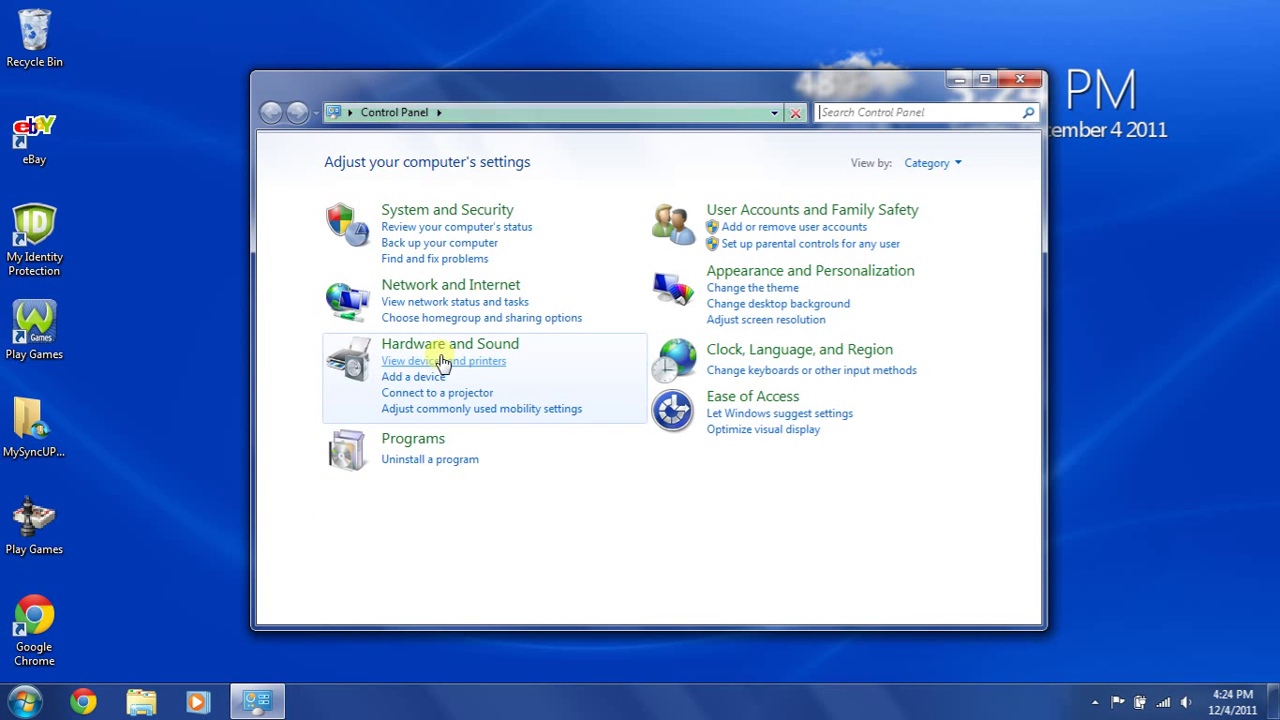
left_click(418, 440)
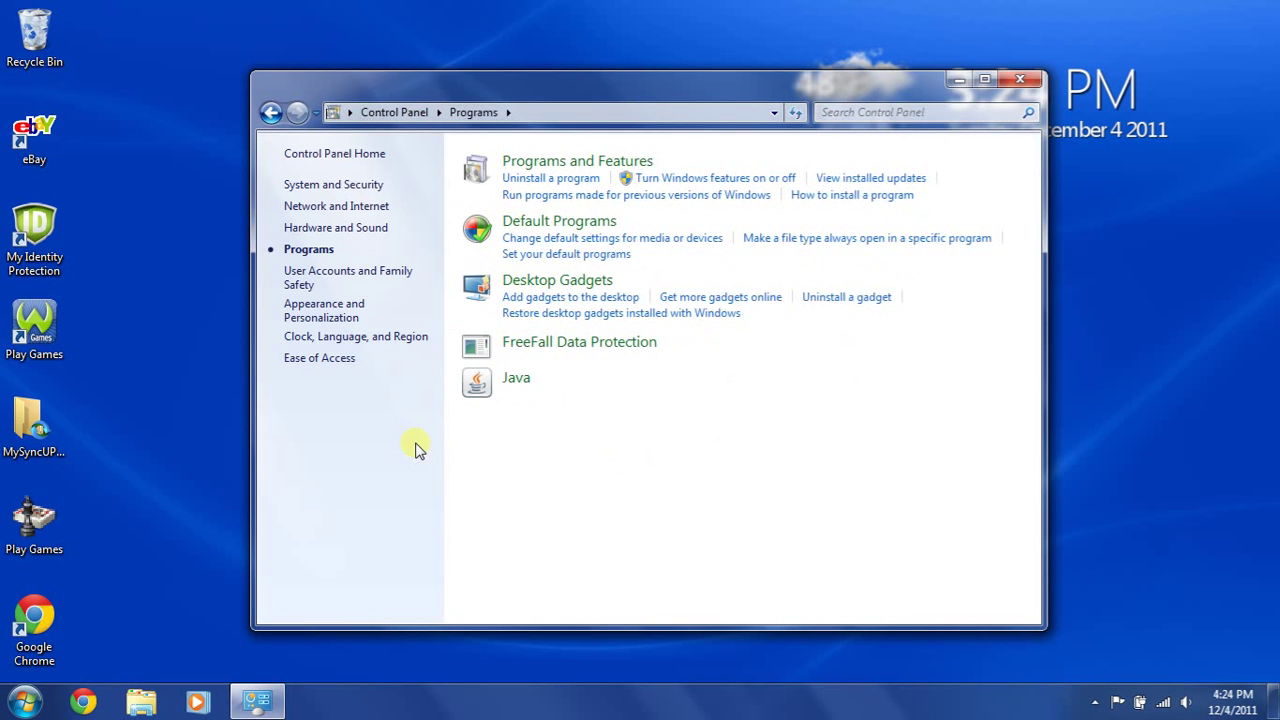
left_click(567, 180)
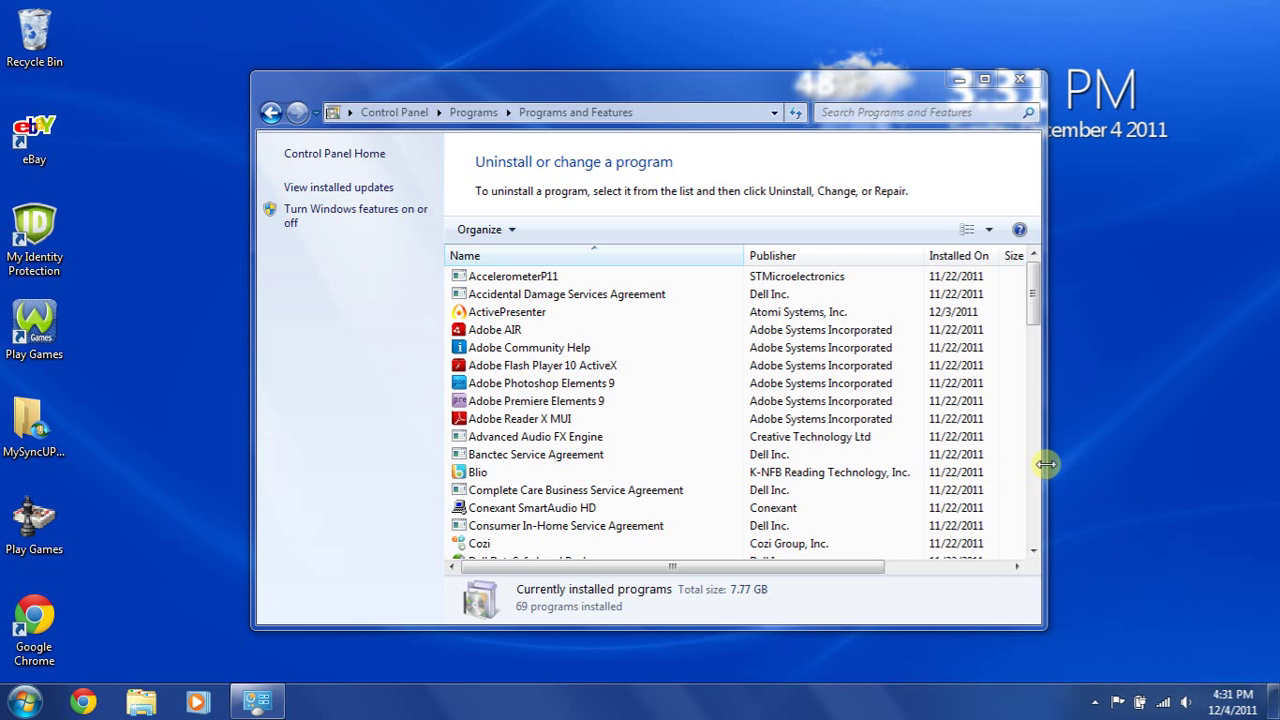
left_click_drag(1045, 463, 1244, 497)
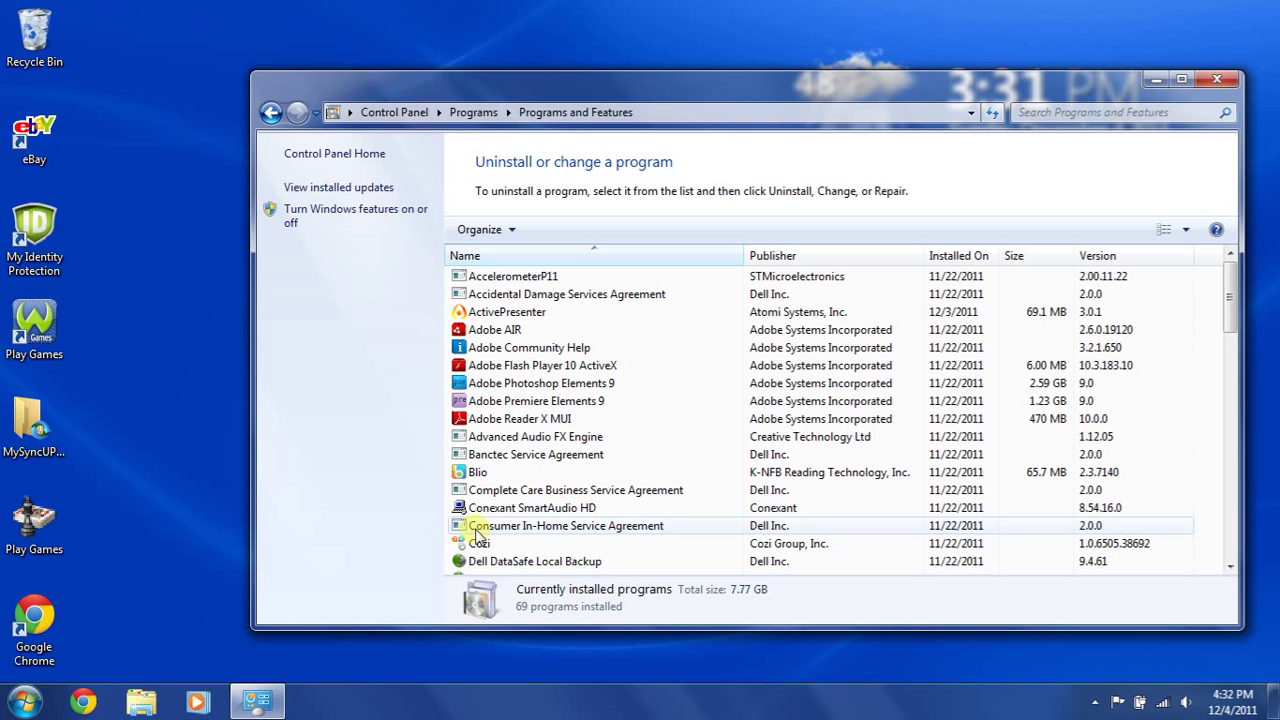
- Review the installed programs one by one from the start of the list through Dell DataSafe Local Backup - Support Software
key("Down")
key("Down")
key("Down")
key("Down")
key("Down")
key("Down")
key("Down")
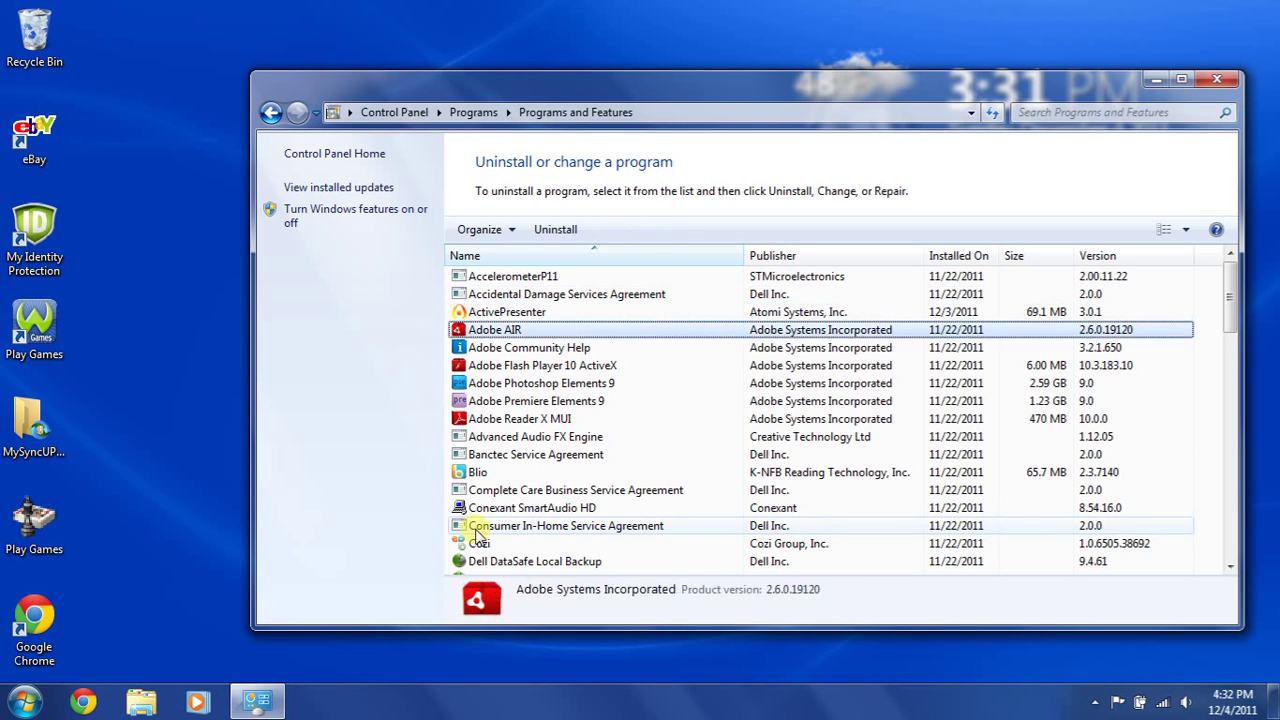
key("Down")
key("Down")
key("Down")
key("Down")
key("Down")
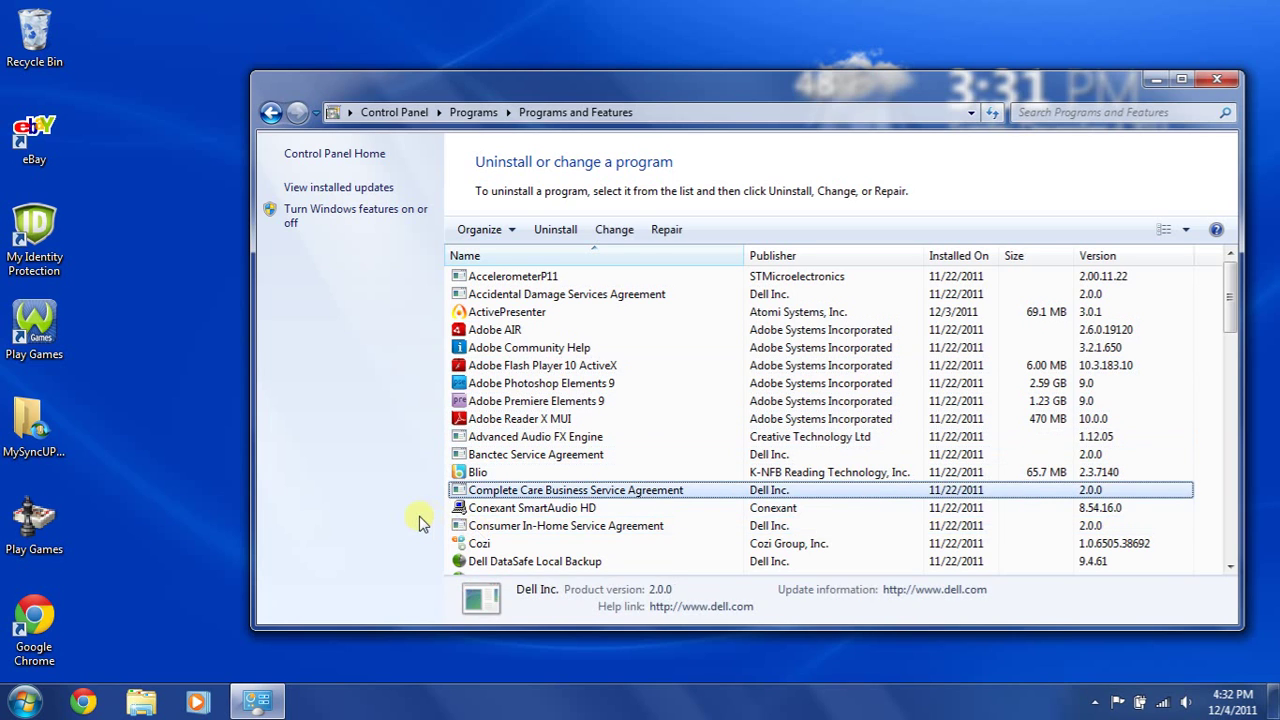
key("Down")
key("Down")
key("Down")
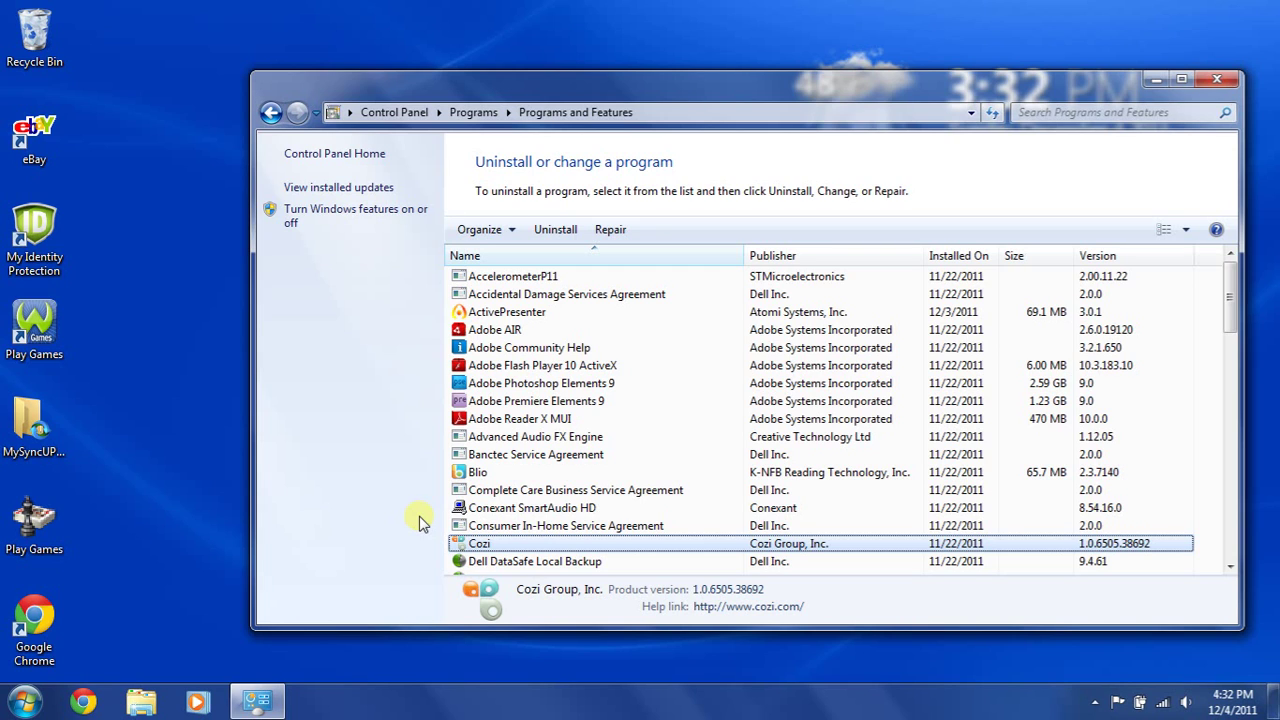
key("Down")
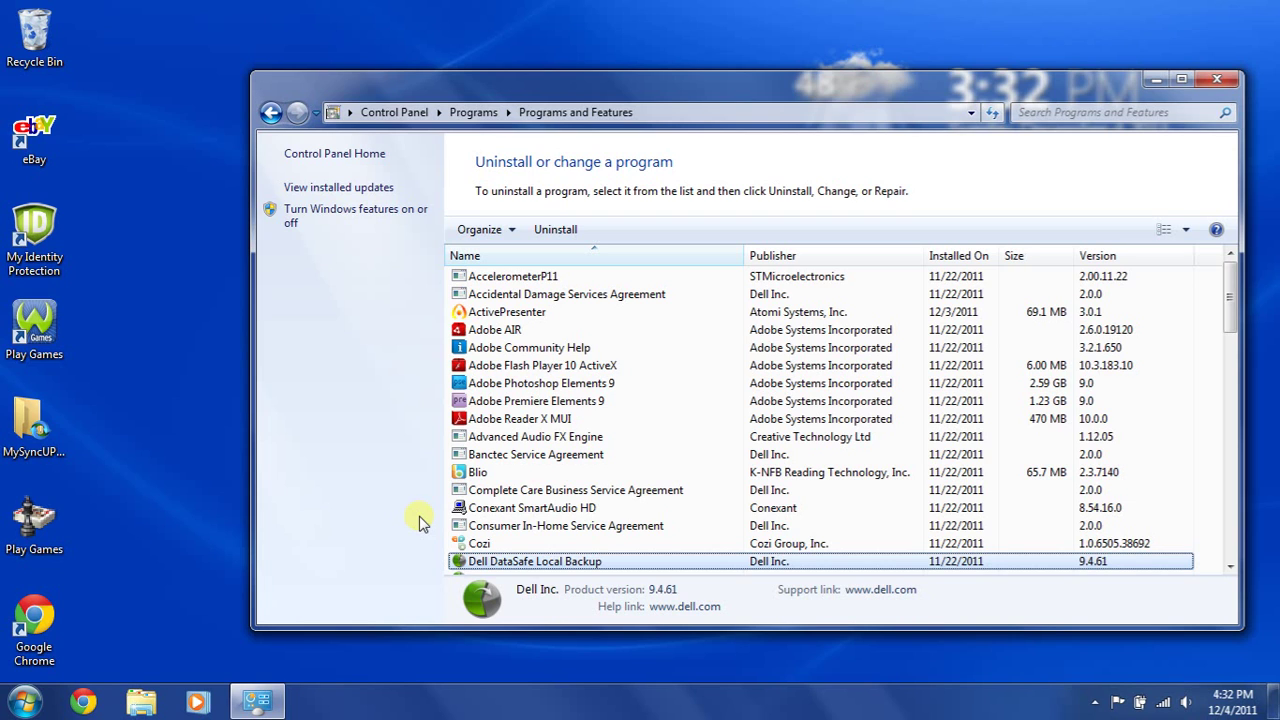
key("Down")
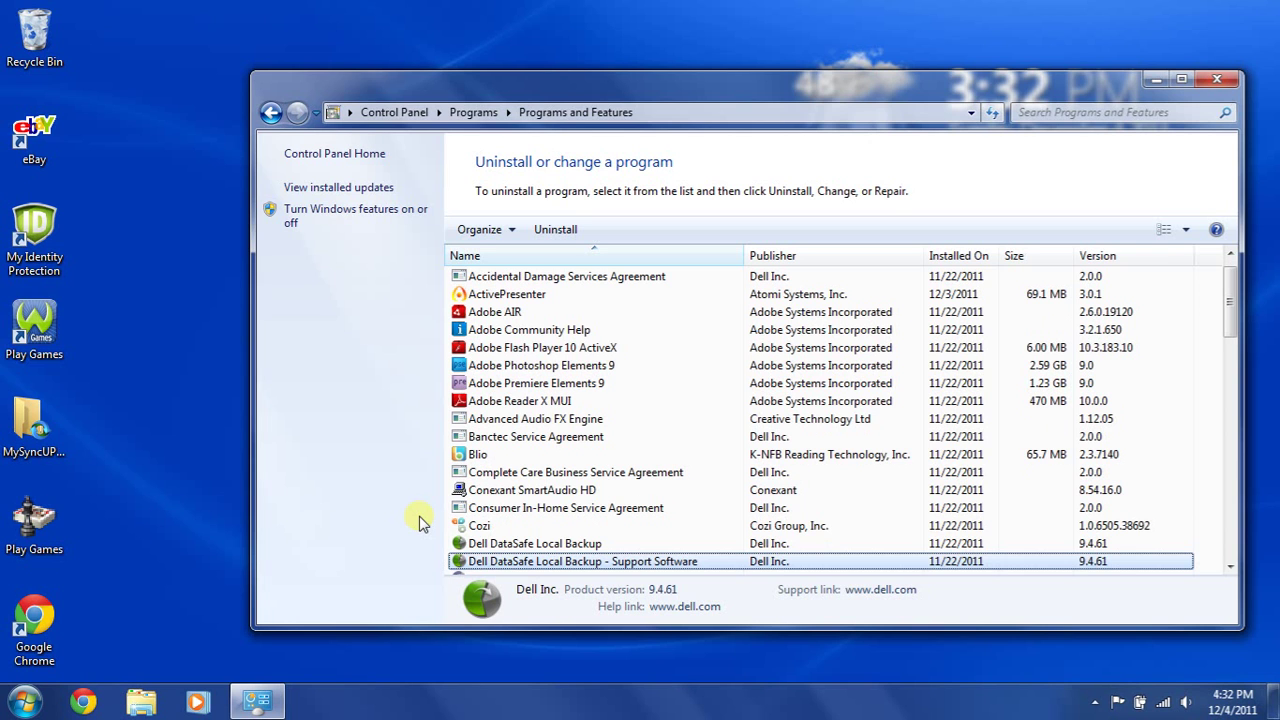
- Examine the Dell entries one by one from Dell DataSafe Online through Dell VideoStage
left_click(1231, 567)
left_click_drag(1231, 567, 1231, 567)
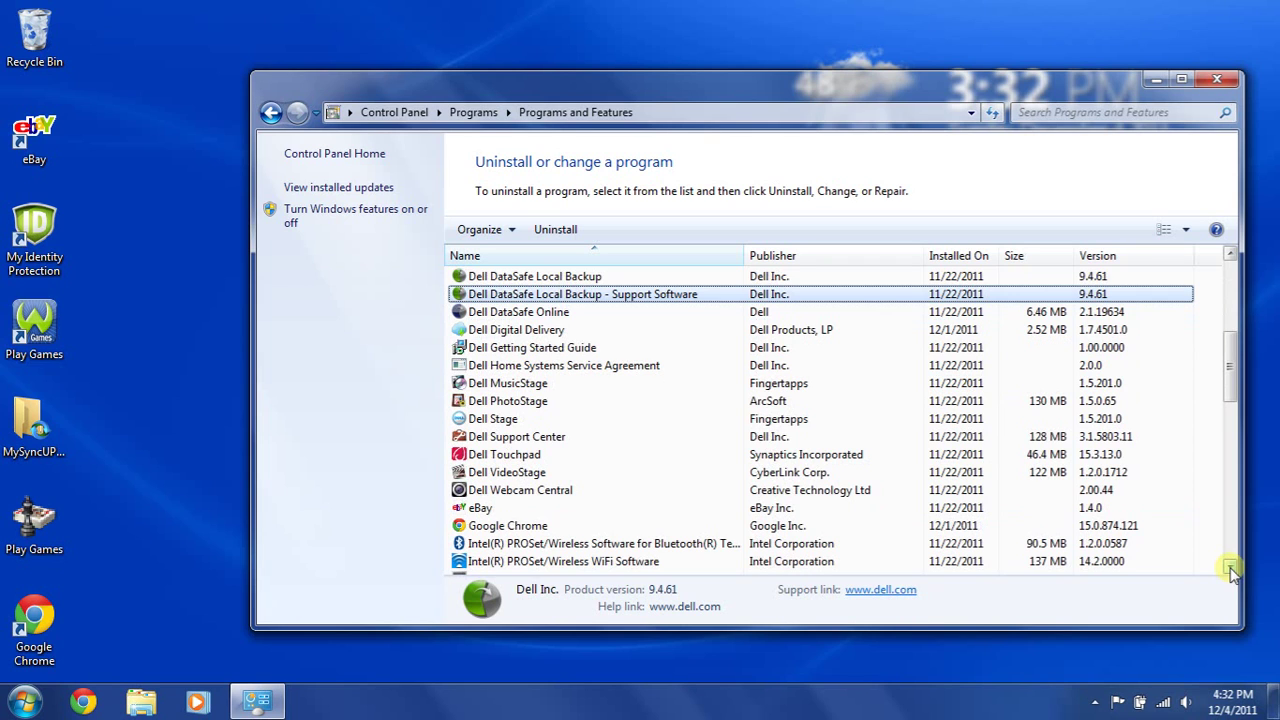
key("Down")
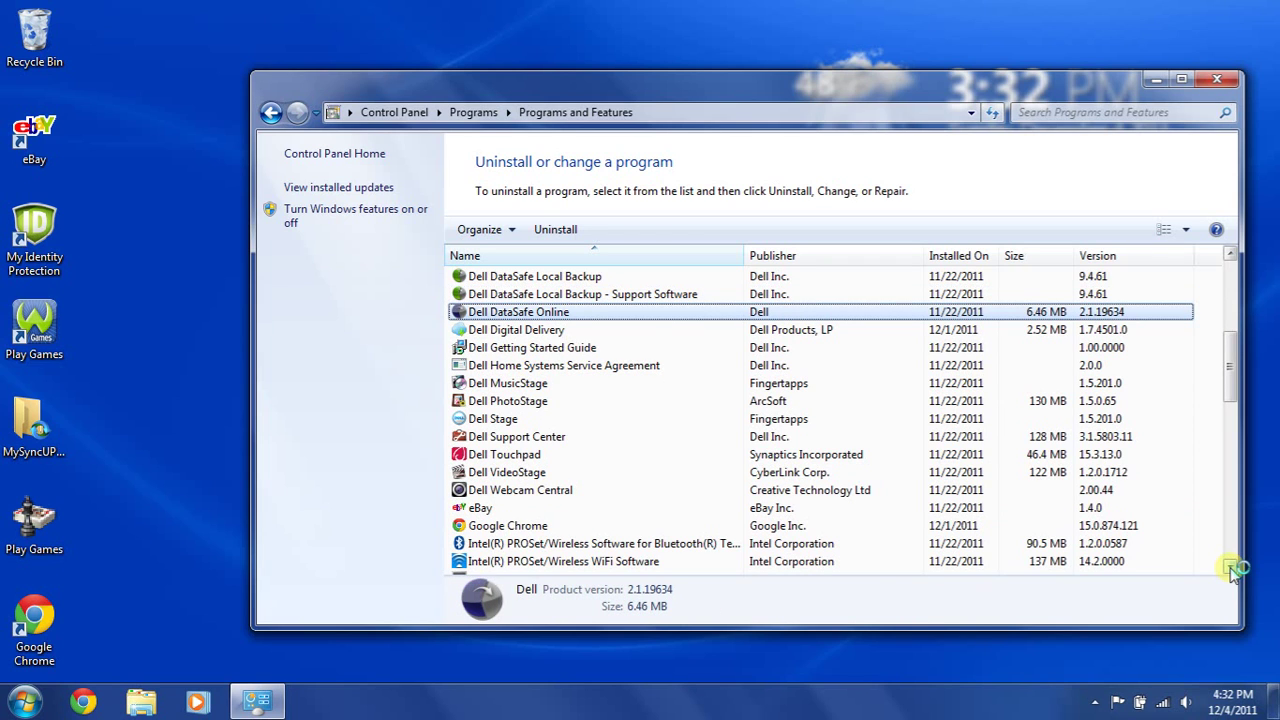
key("Down")
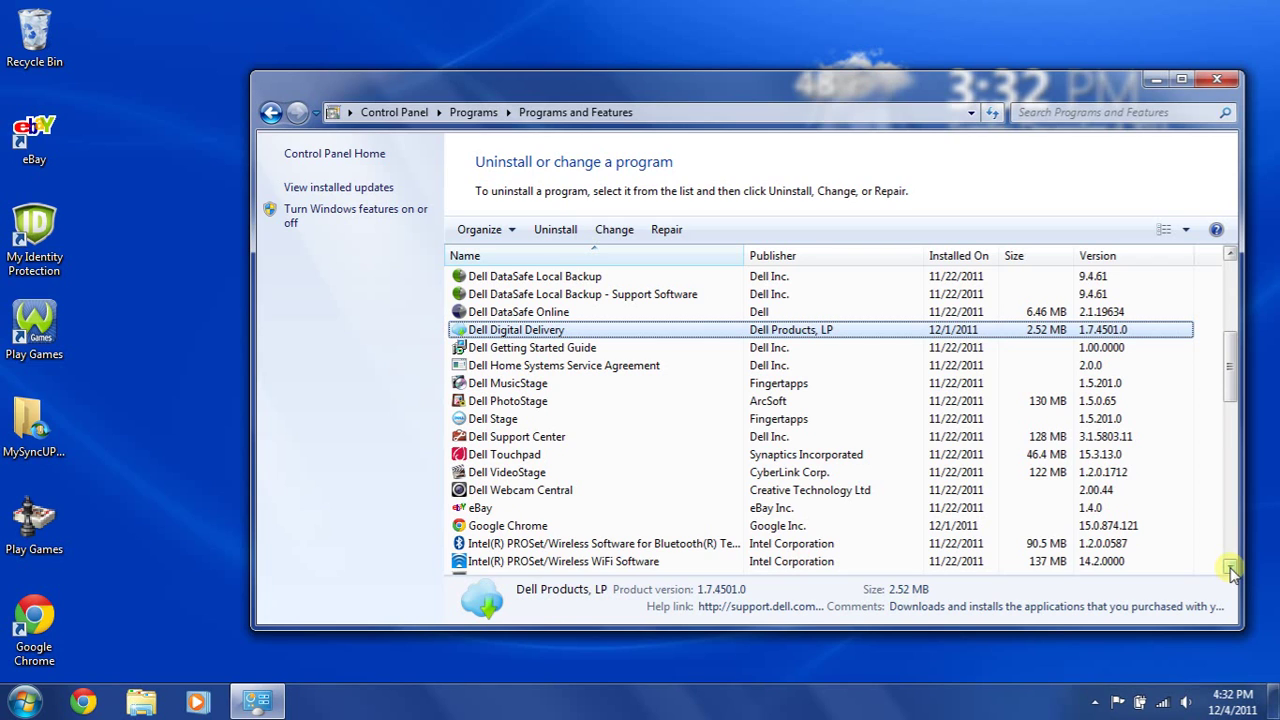
key("Down")
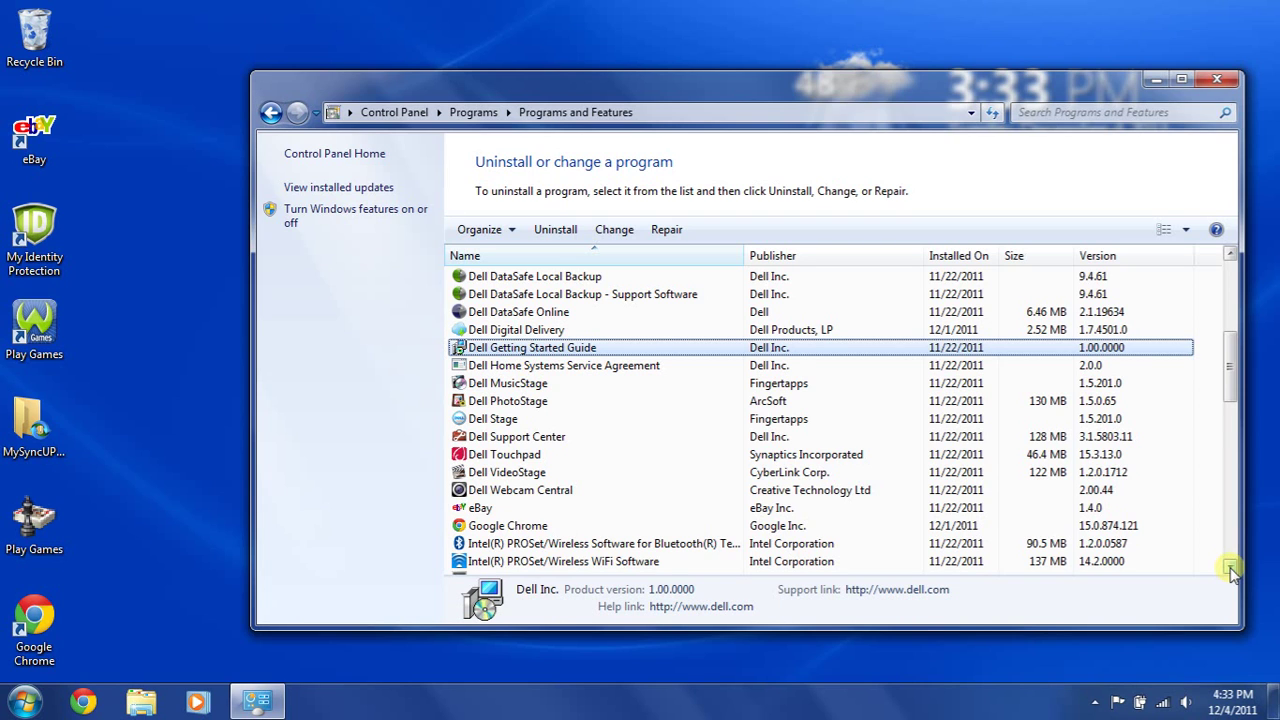
key("Down")
key("Down")
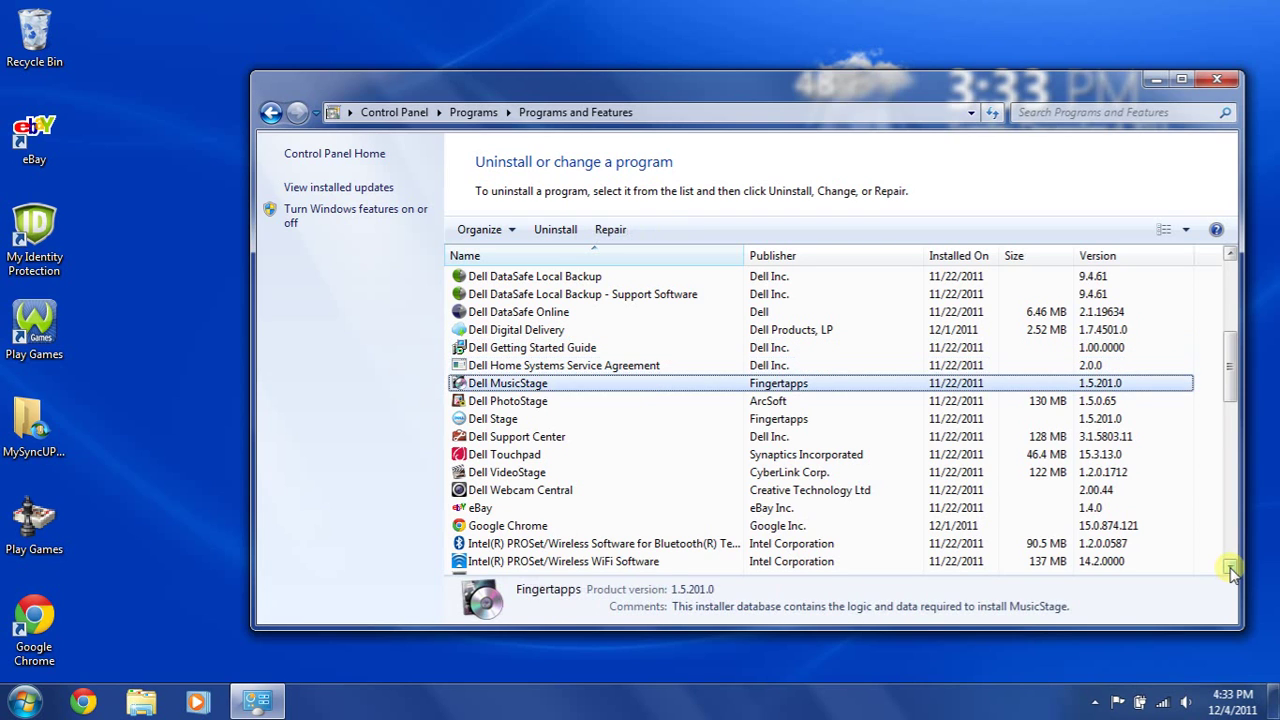
key("Up")
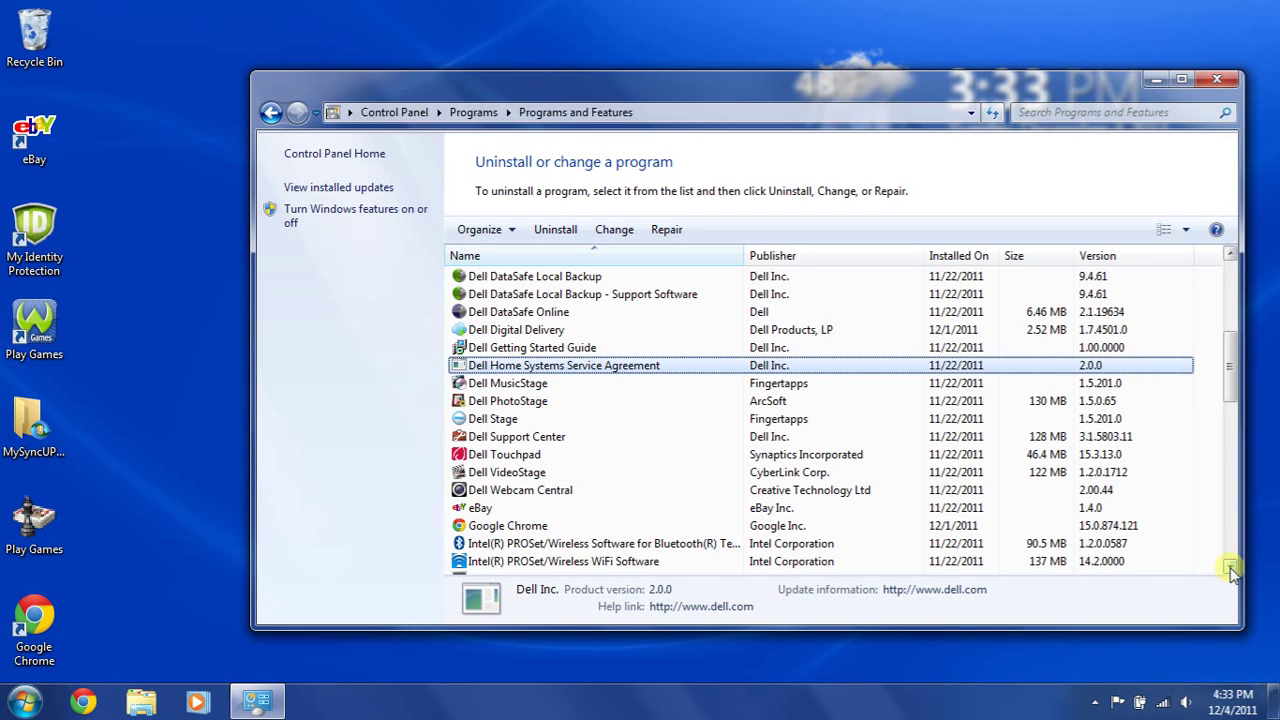
key("Down")
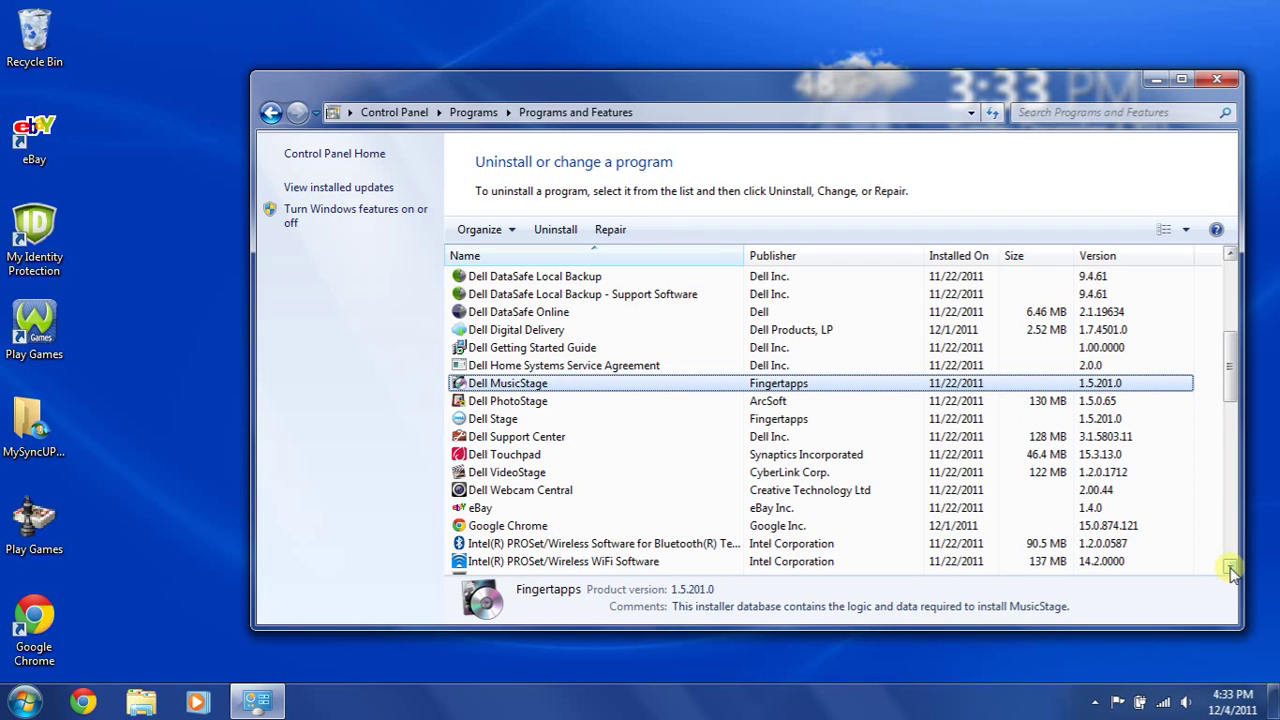
key("Down")
key("Down")
key("Down")
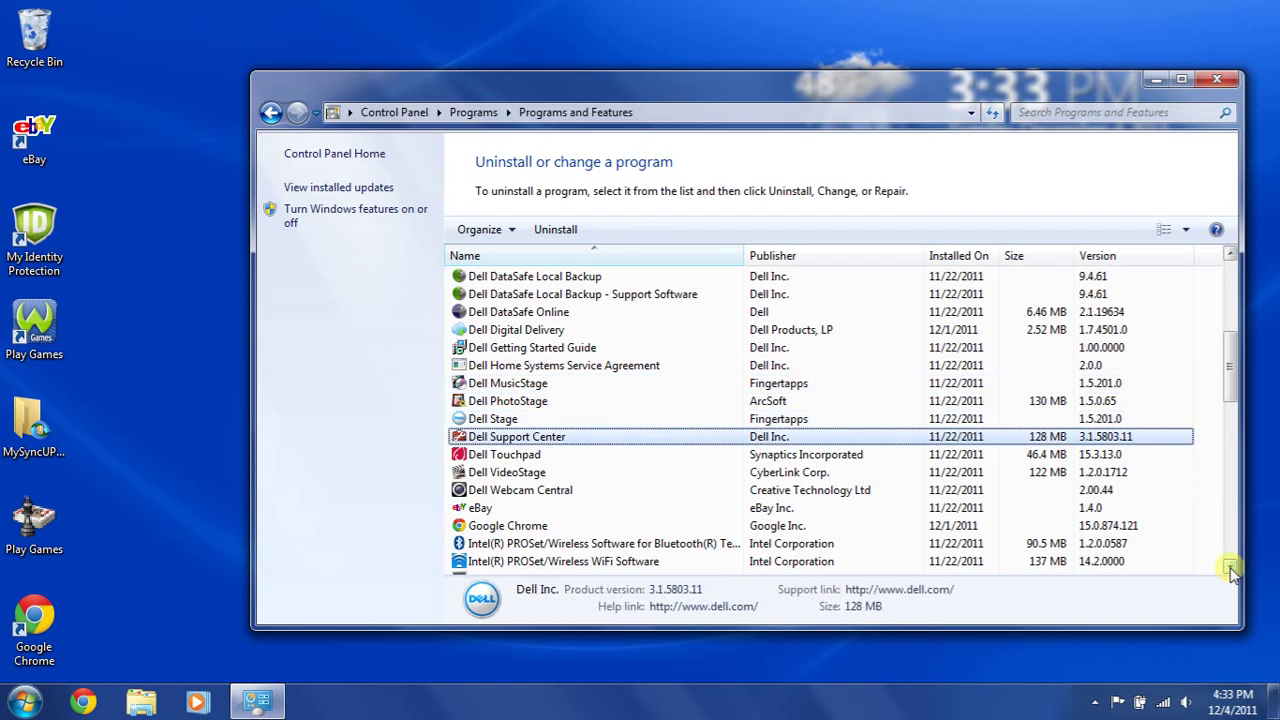
key("Up")
key("Up")
key("Down")
key("Down")
key("Down")
key("Down")
key("Down")
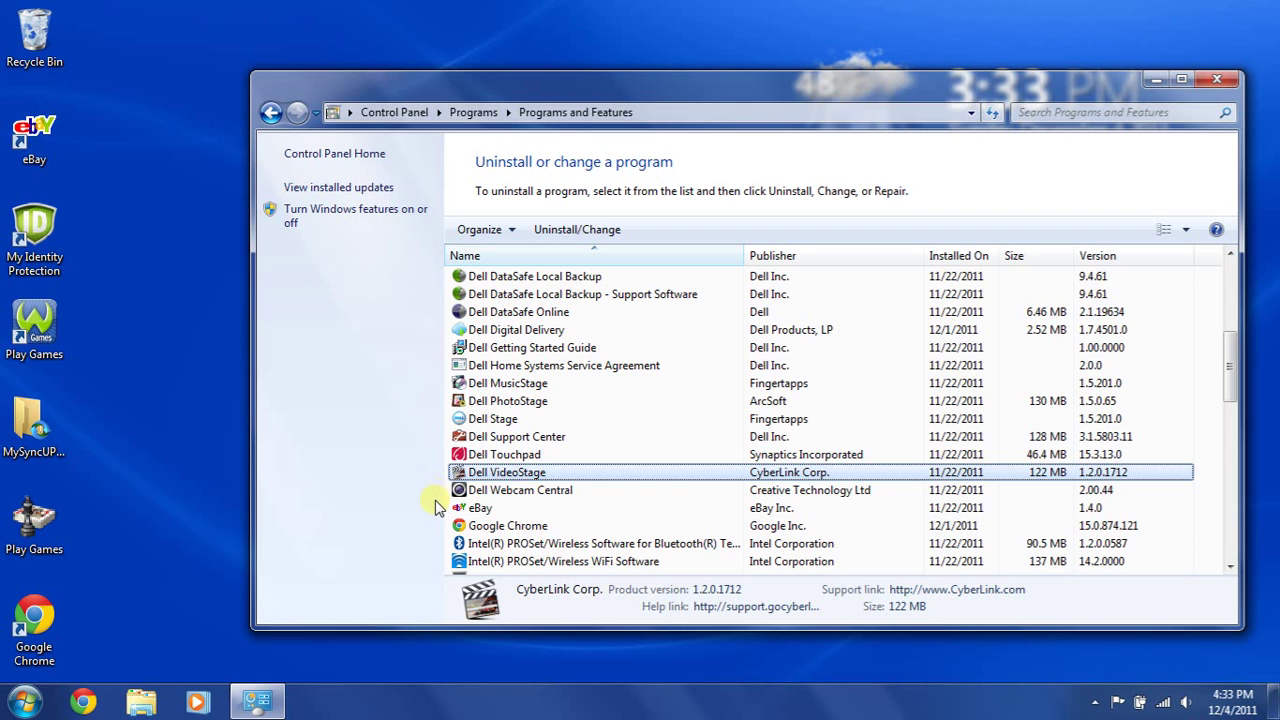
- Examine the entries from Dell Webcam Central through McAfee SecurityCenter, including the eBay, Google Chrome, Intel and Java programs
key("Down")
key("Down")
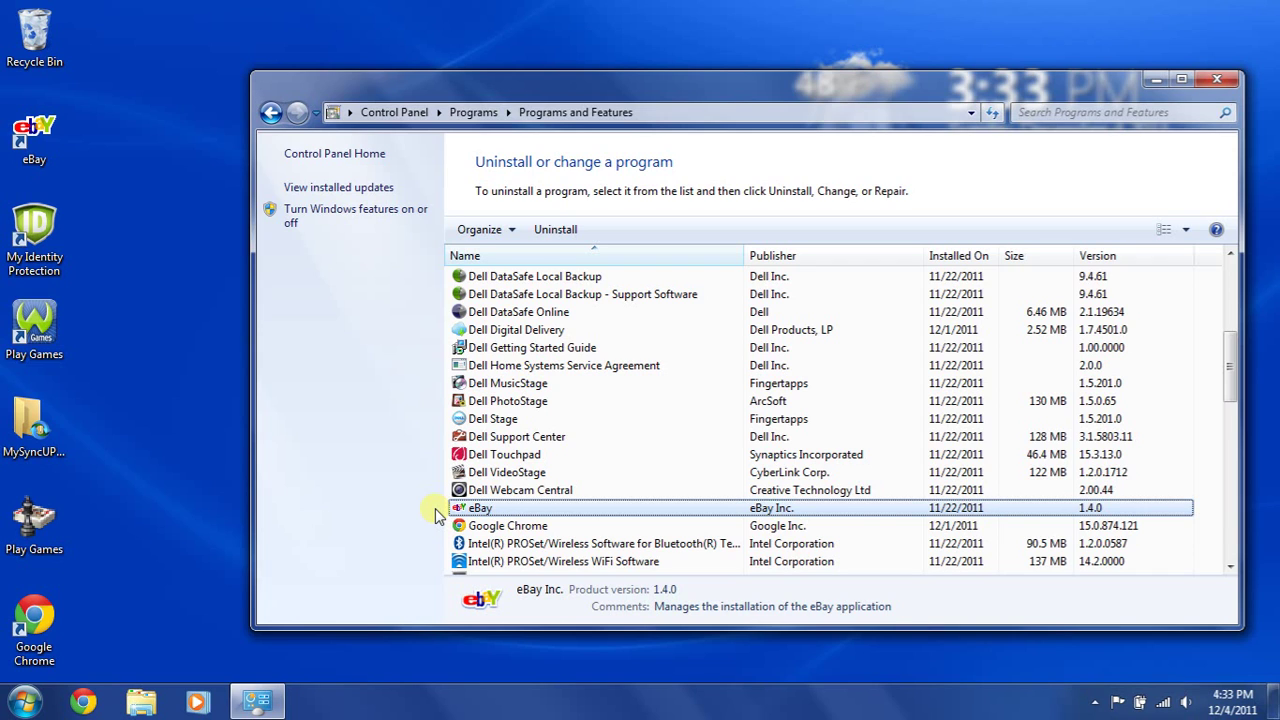
key("Down")
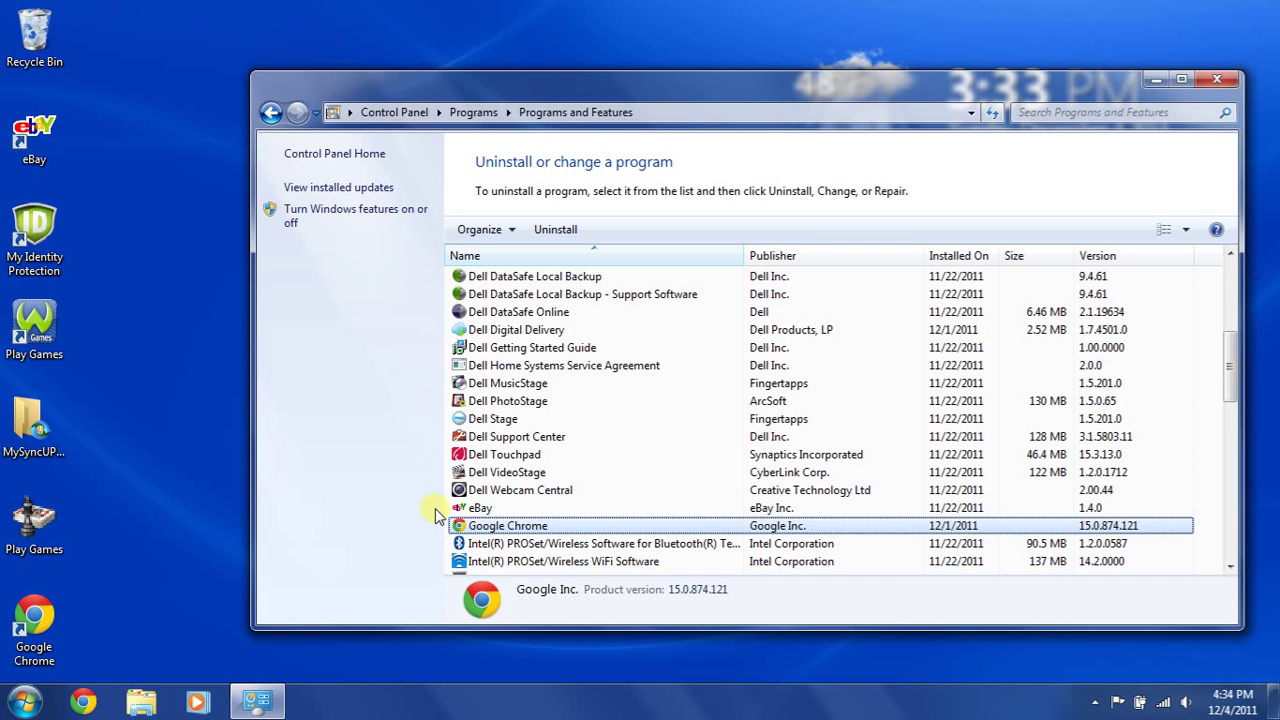
key("Down")
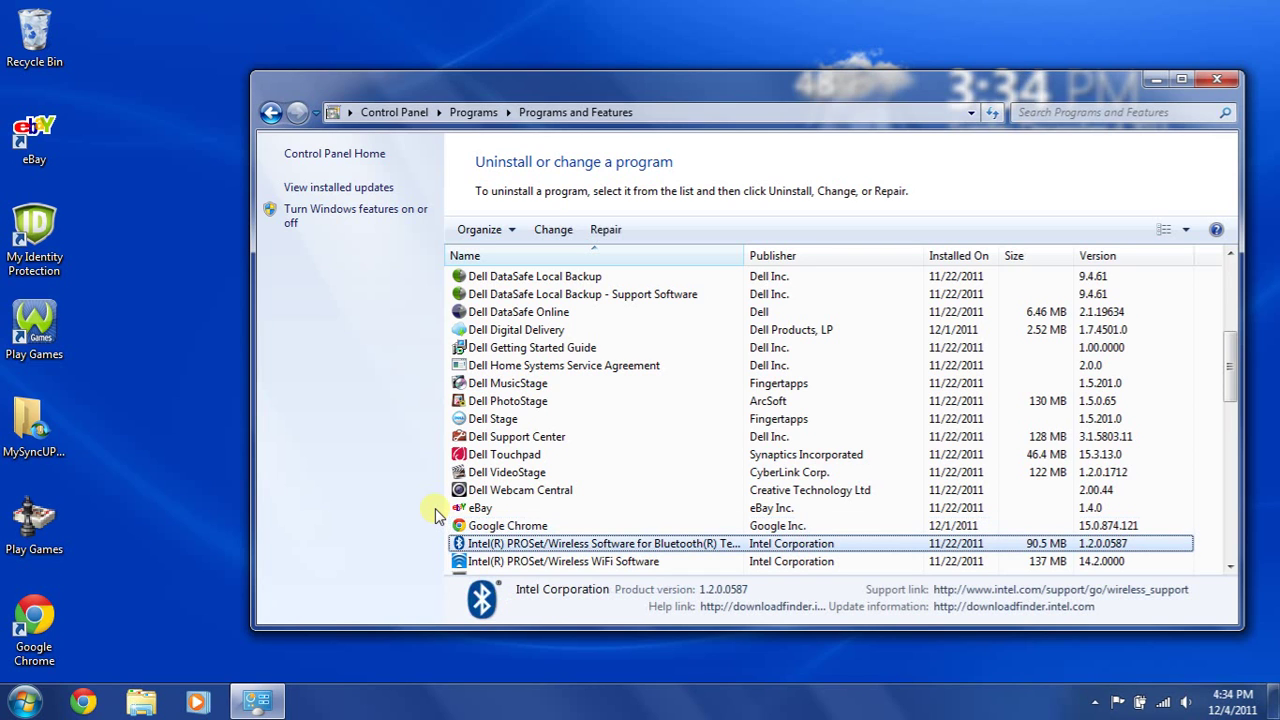
key("Down")
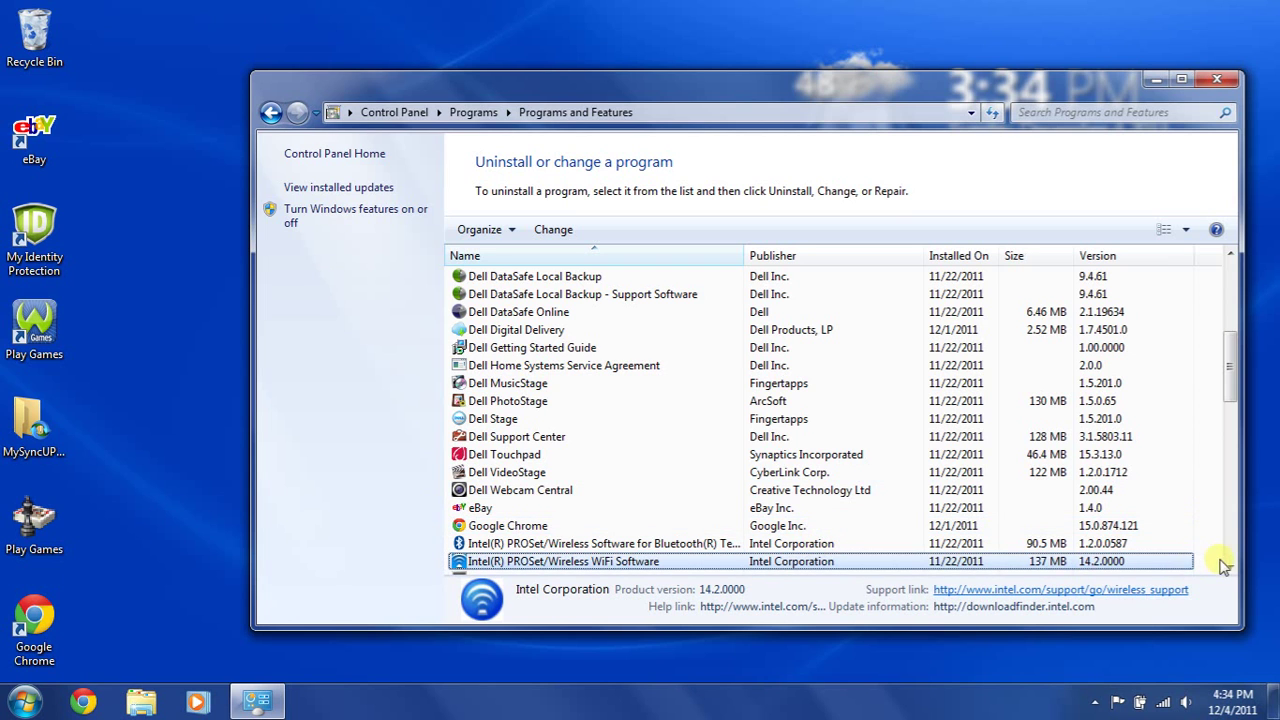
scroll(1231, 567, "down", 4)
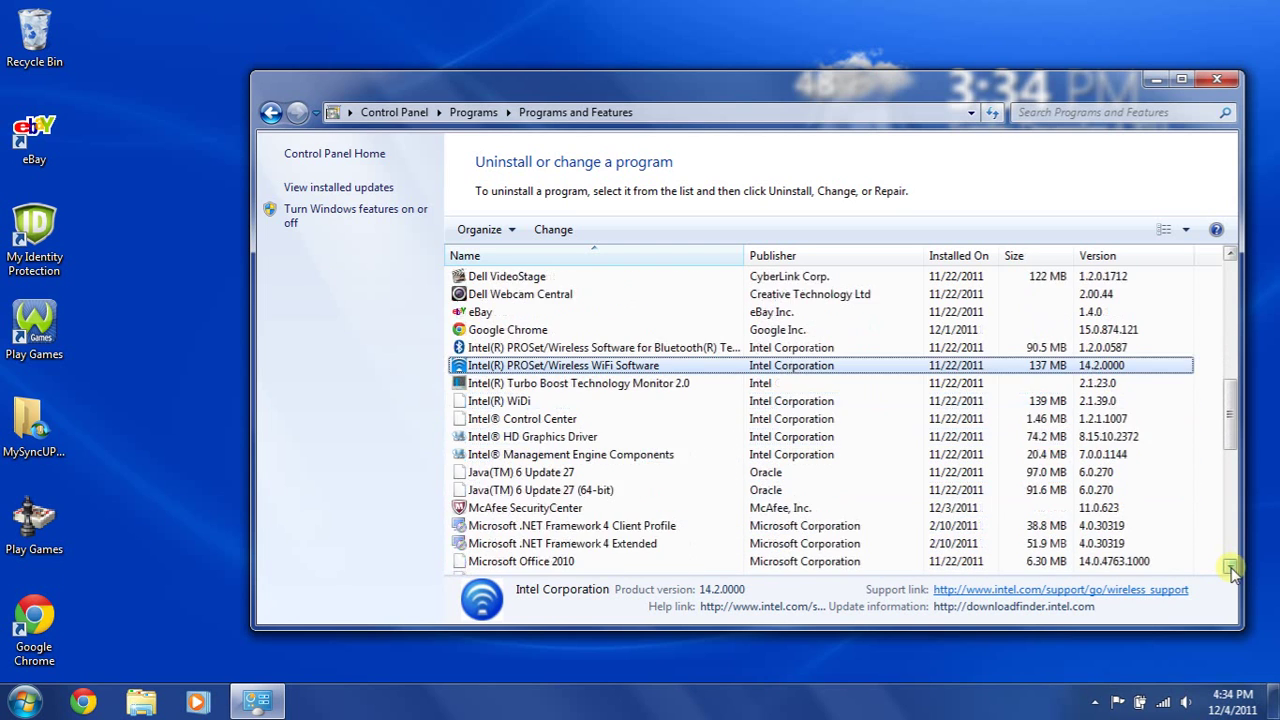
left_click(1231, 567)
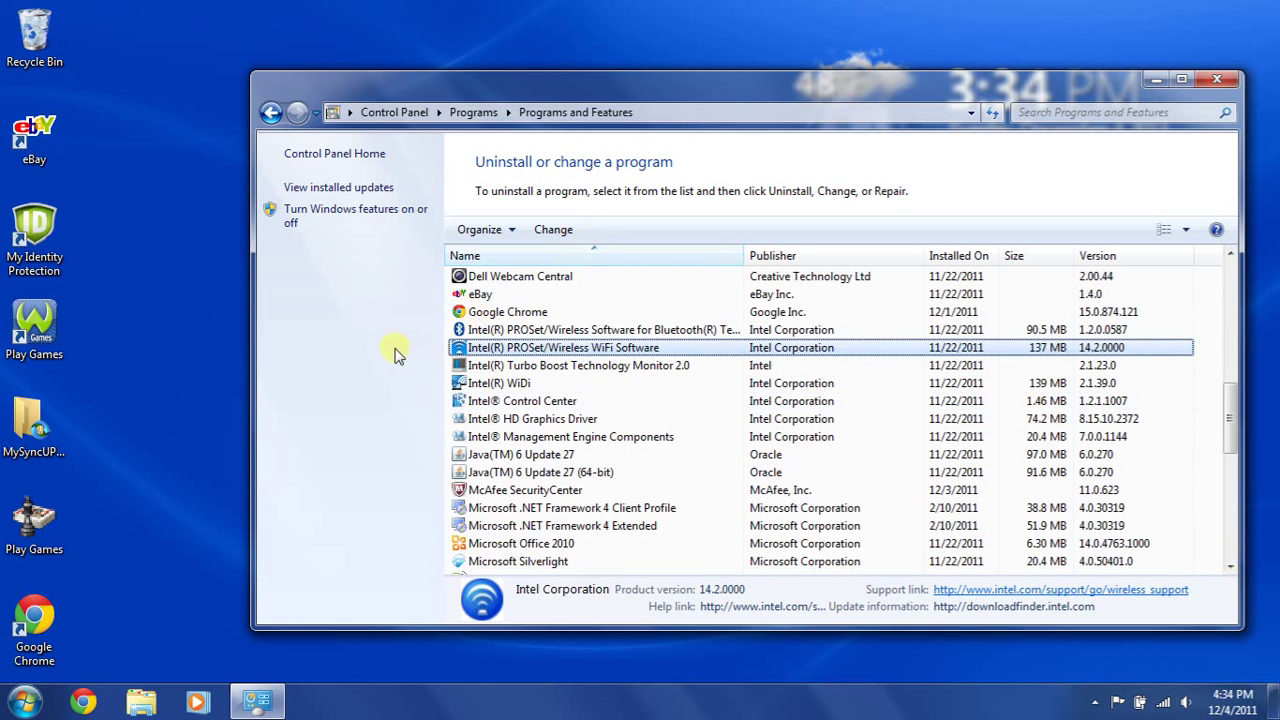
key("Down")
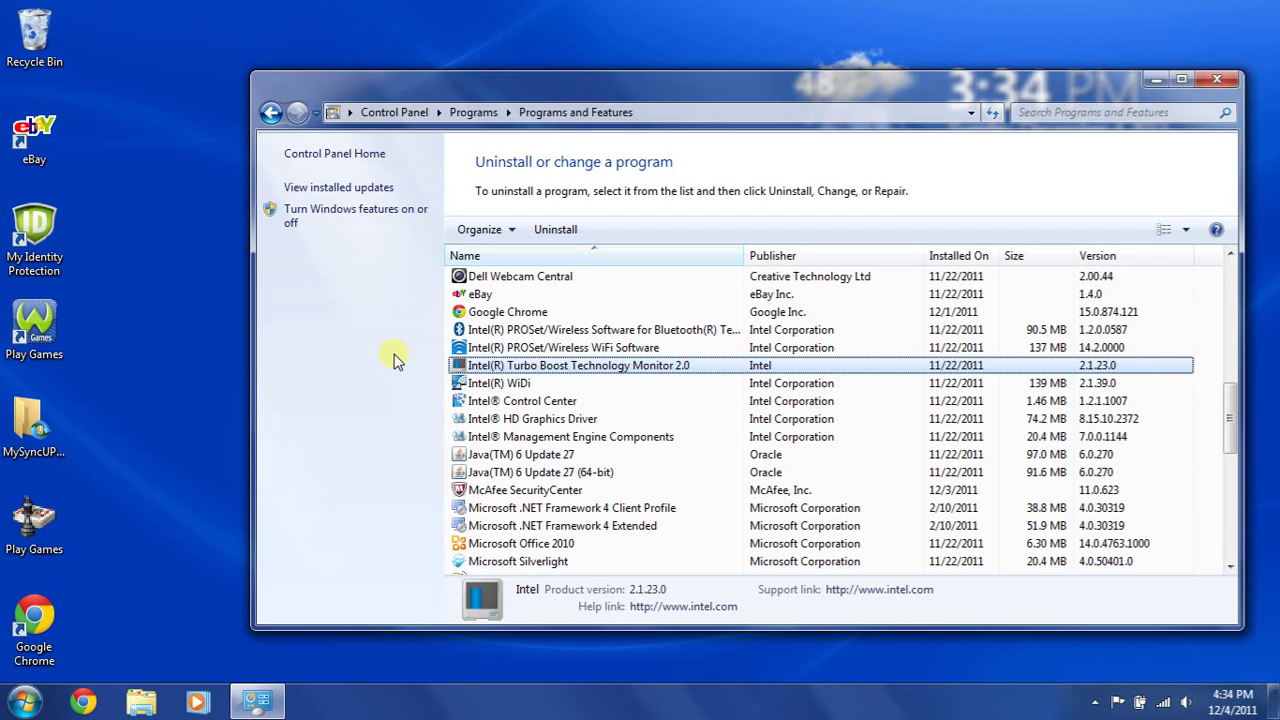
key("Down")
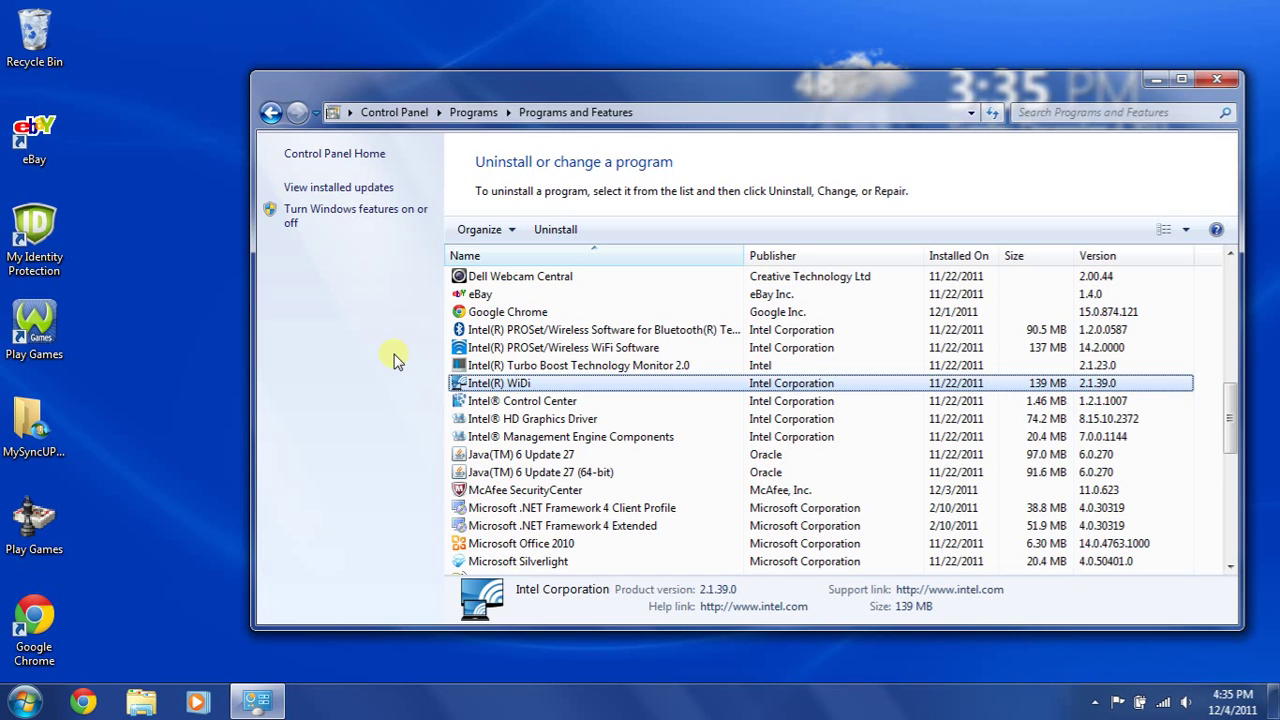
key("Down")
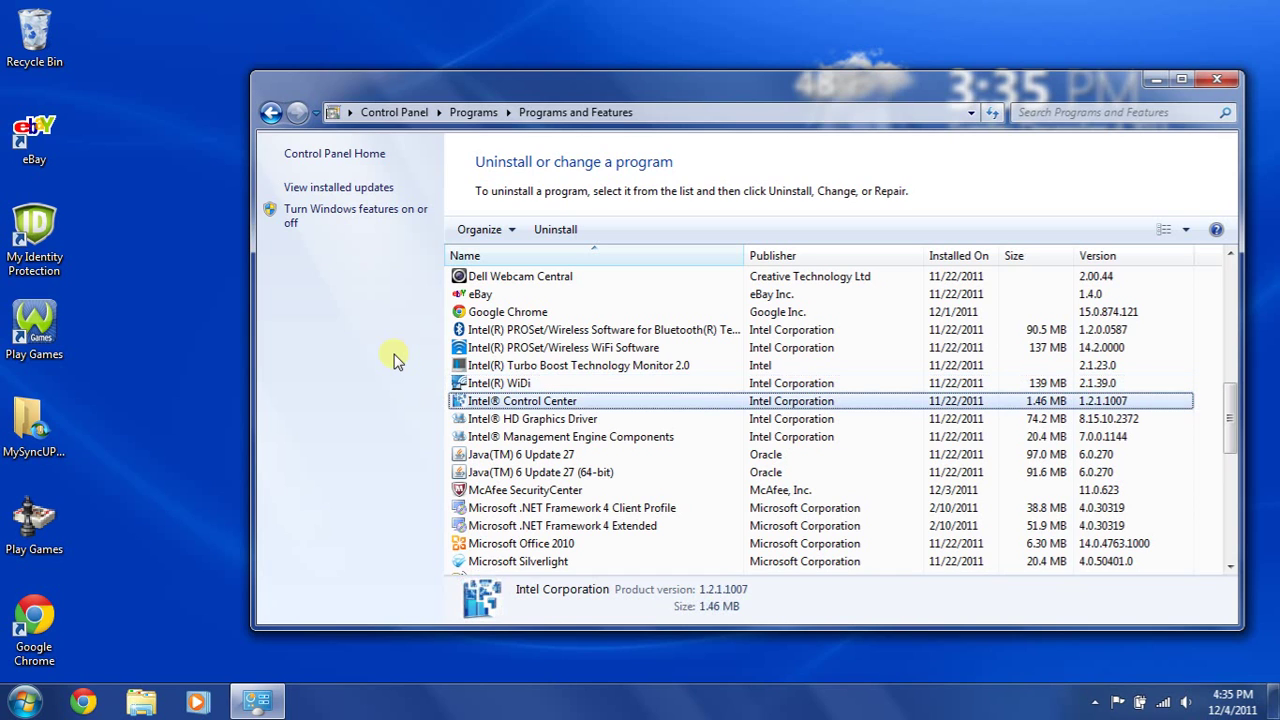
key("Down")
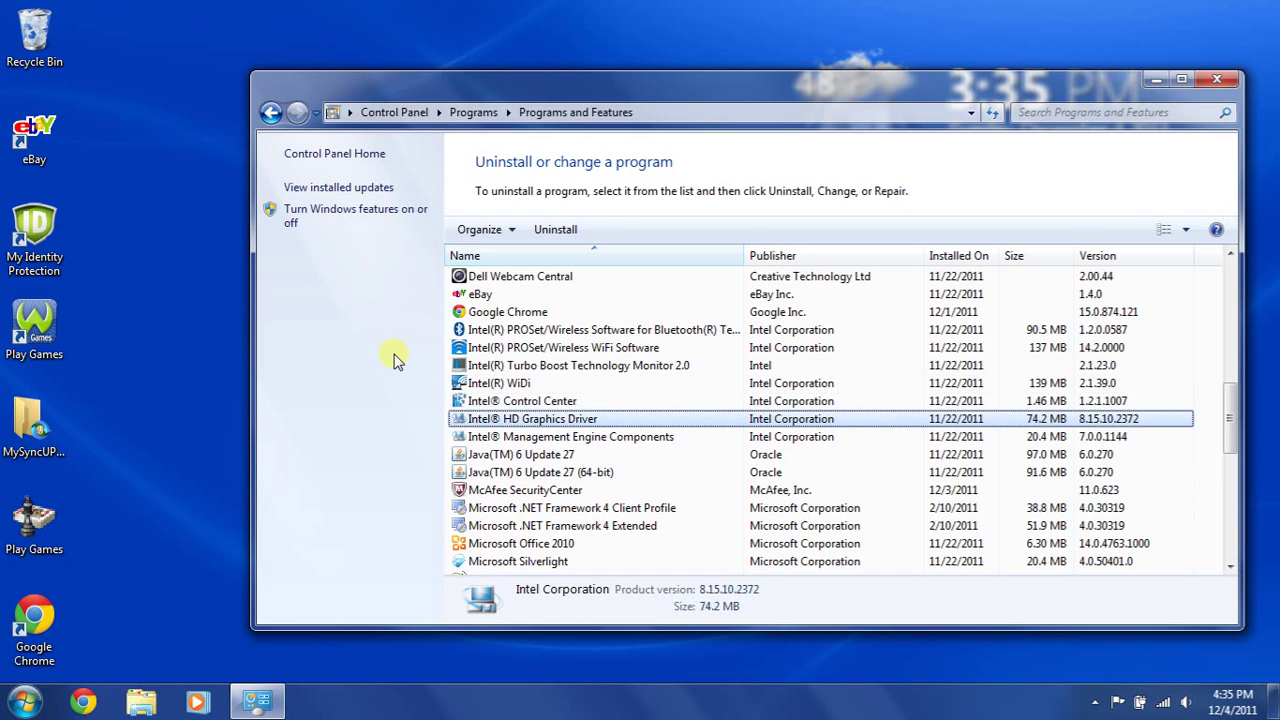
key("Down")
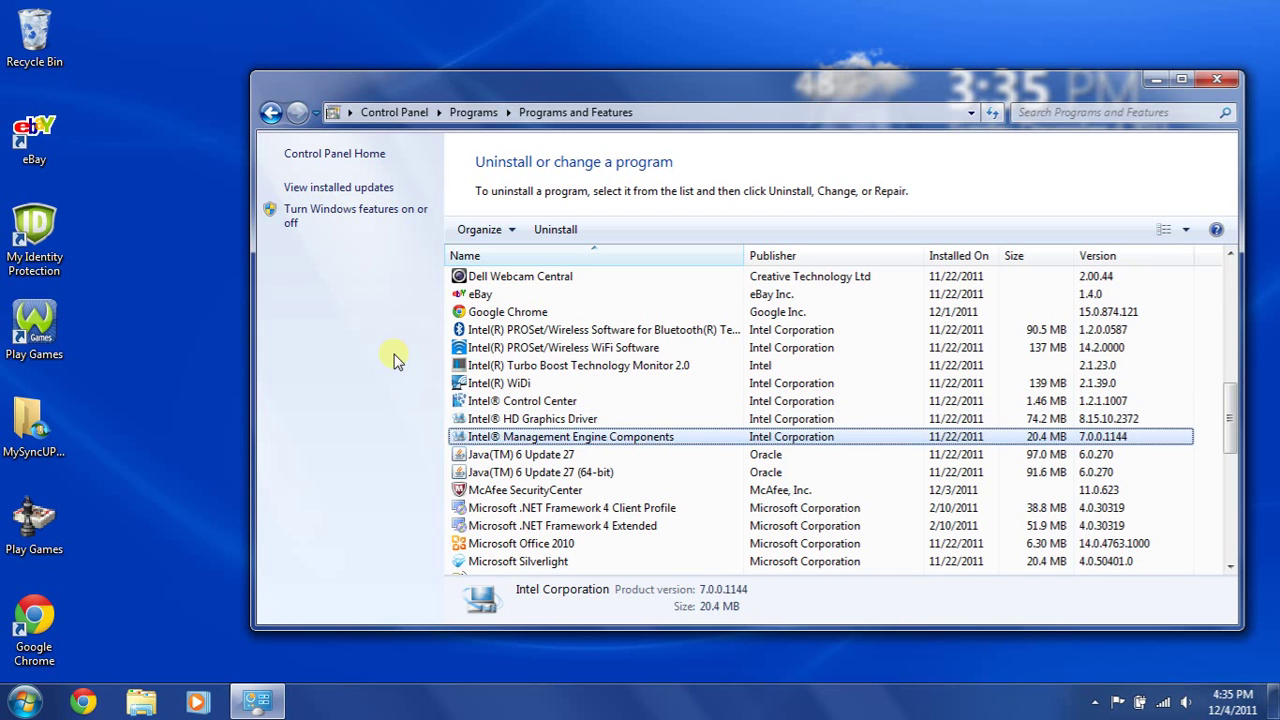
key("Down")
key("Up")
key("Down")
key("Down")
key("Down")
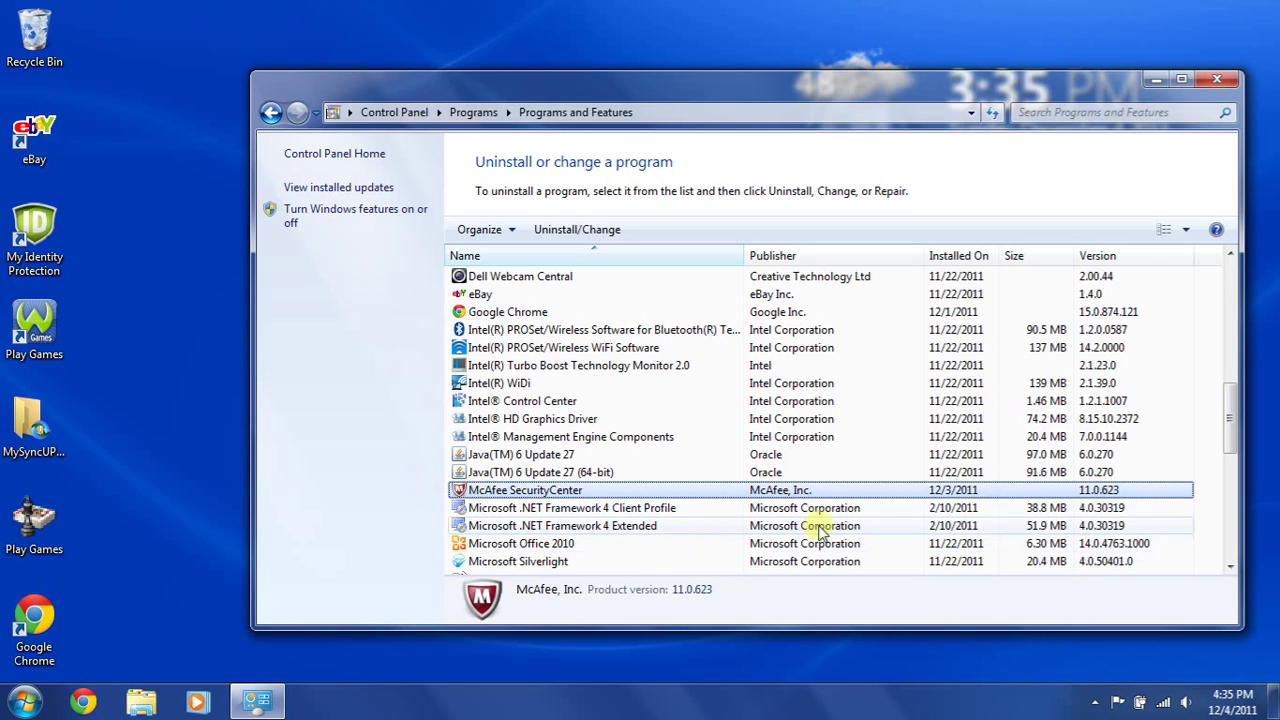
- Look over the Microsoft, MSXML, Nero Update and PlayReady entries that follow McAfee SecurityCenter
left_click(1231, 568)
left_click(1231, 568)
left_click(1231, 568)
left_click(1231, 568)
left_click(1231, 568)
left_click(1231, 568)
left_click(1231, 568)
left_click(1231, 568)
left_click(1231, 568)
left_click(1231, 568)
left_click(1231, 568)
left_click(1231, 568)
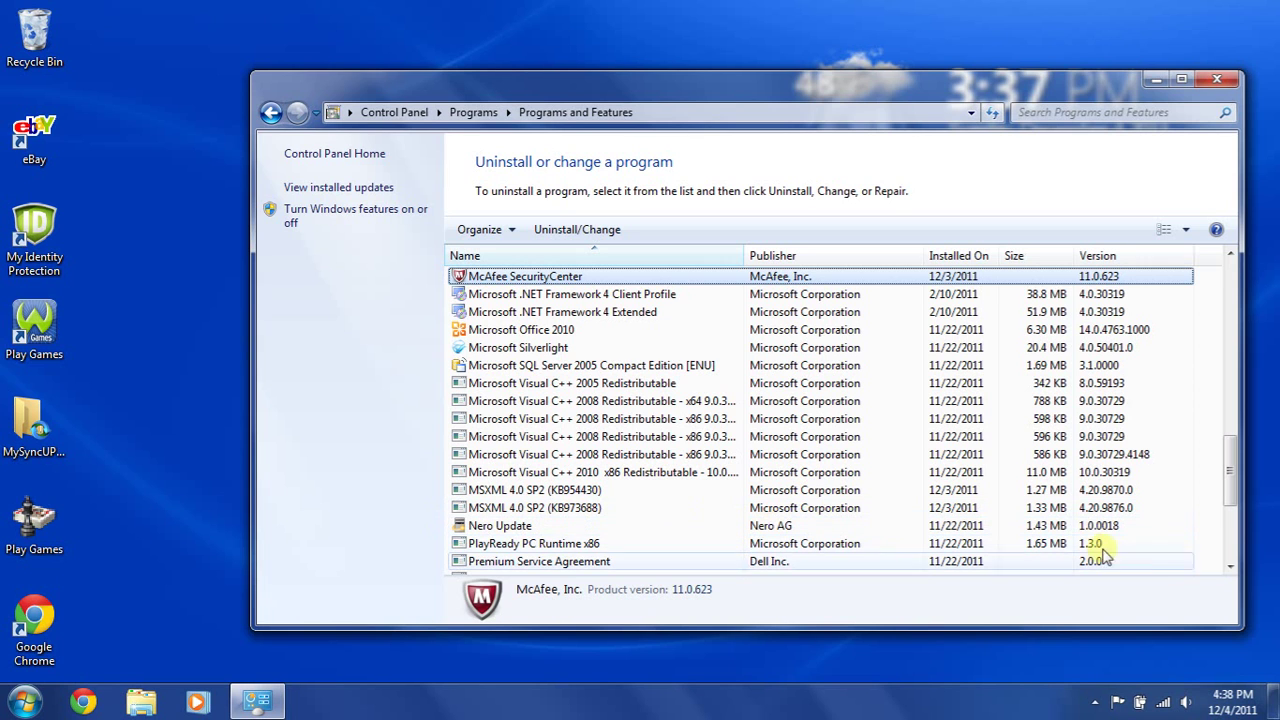
- Start uninstalling Zinio Reader 4, the last program in the list
scroll(1228, 568, "down", 3)
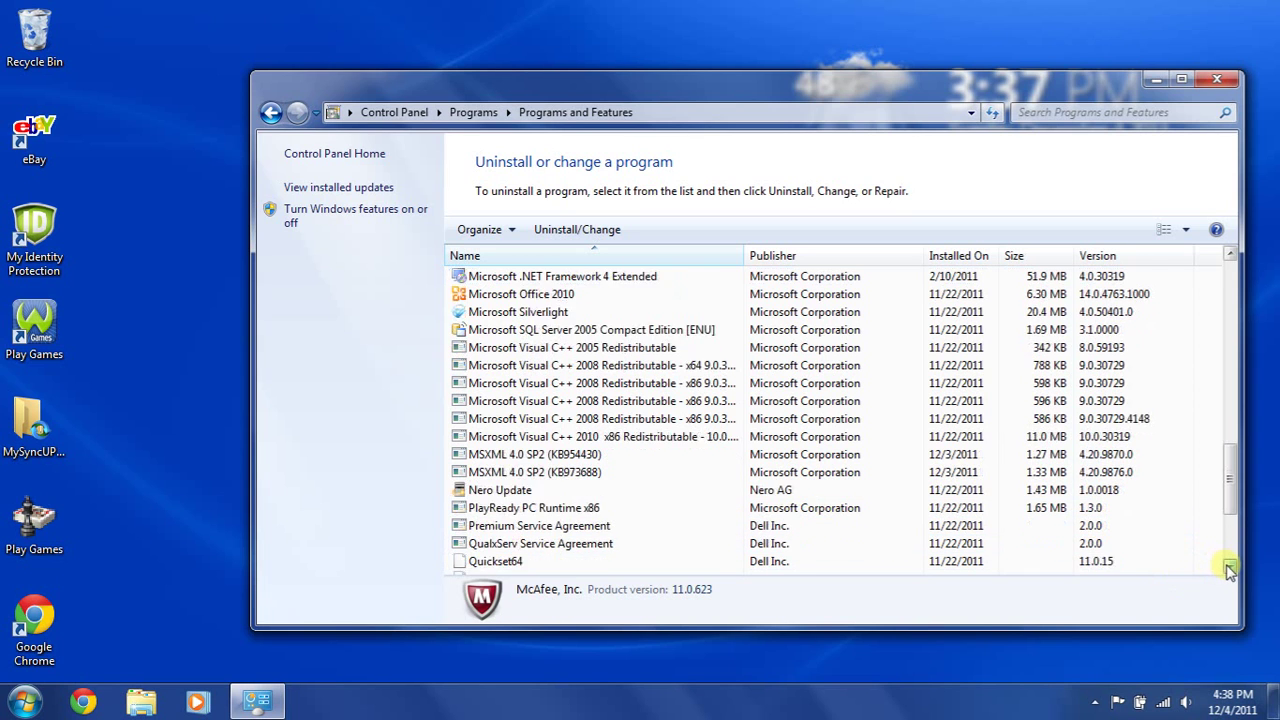
scroll(1229, 568, "down", 2)
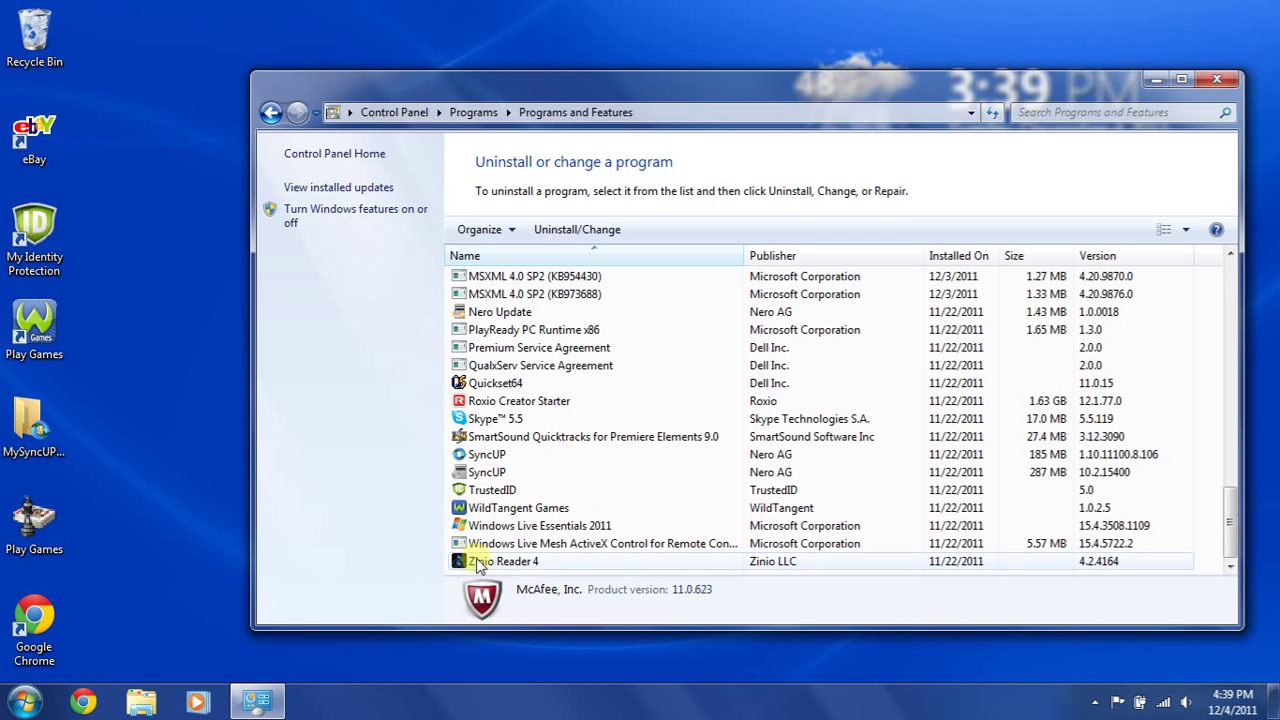
left_click(479, 566)
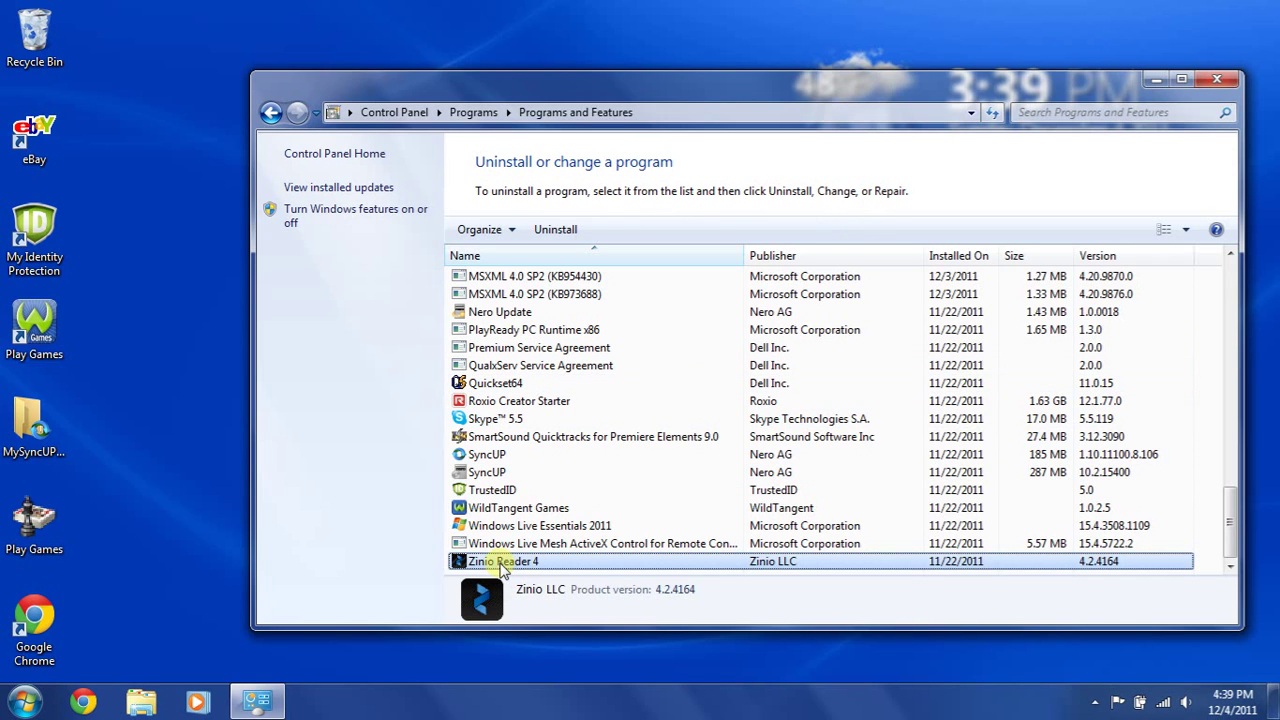
double_click(503, 566)
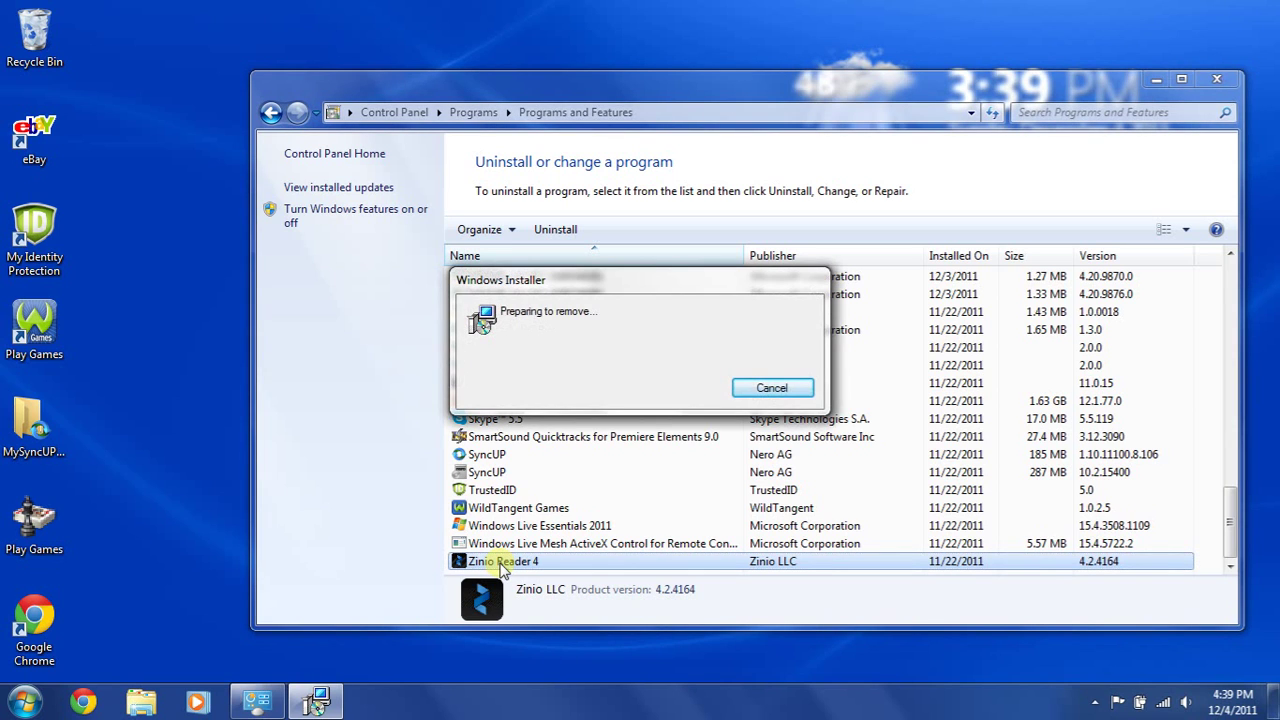